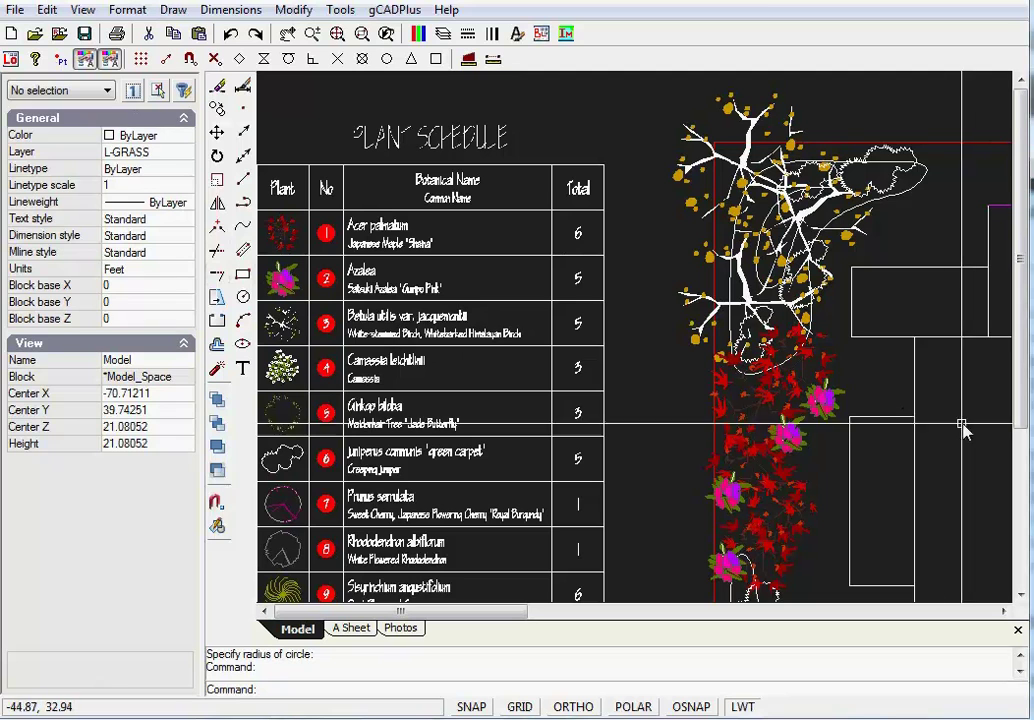
# Step: Select the upper rectangle's top and bottom lines together with the polyline outline below them
pyautogui.click(884, 337)
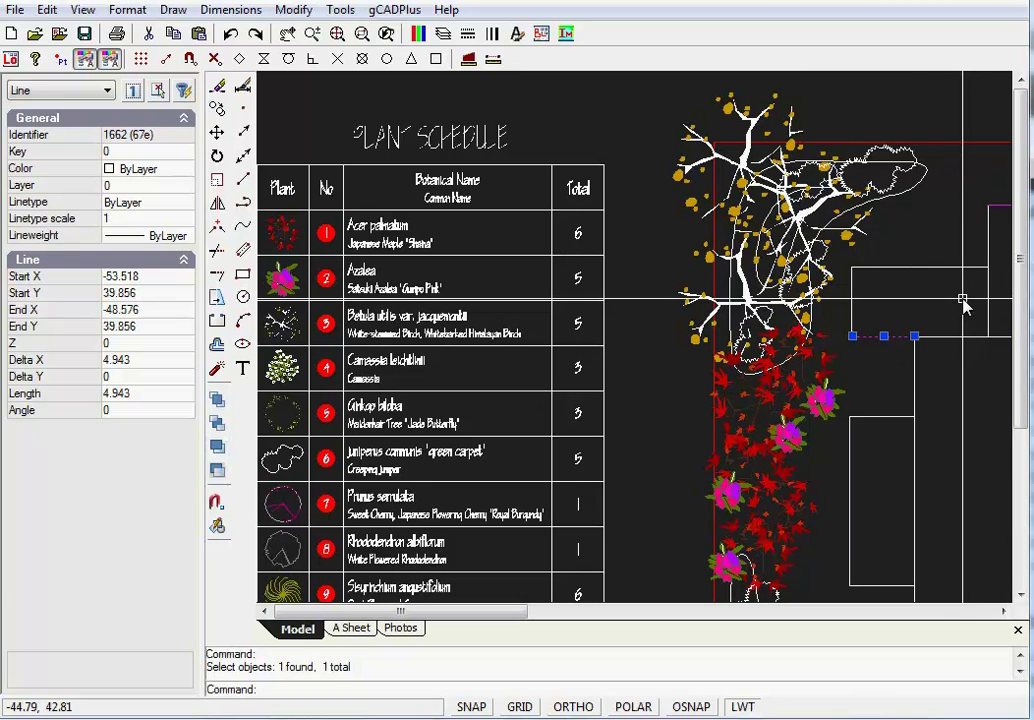
pyautogui.click(900, 267)
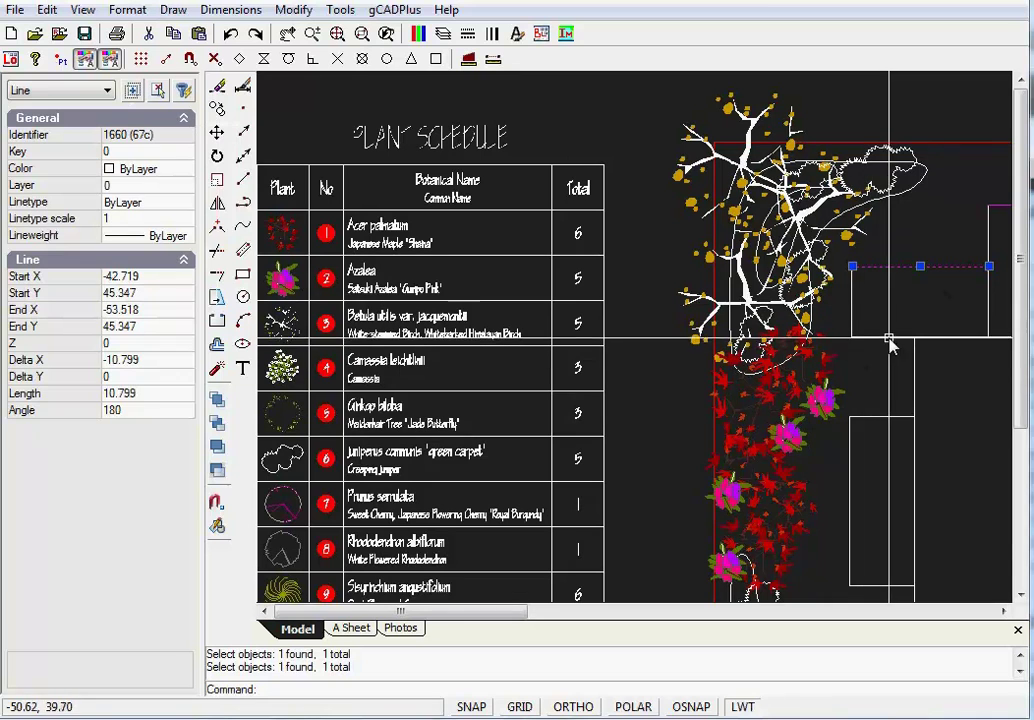
pyautogui.click(885, 336)
pyautogui.click(883, 416)
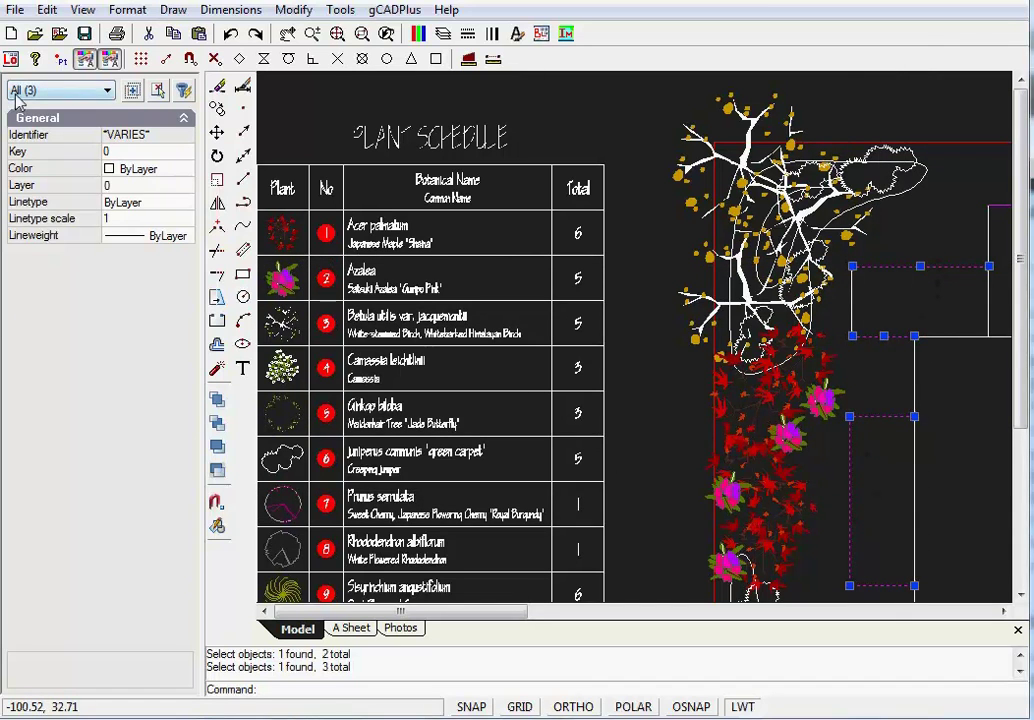
# Step: Inspect the properties of only the polyline within the selection, and return to the properties of all three objects
pyautogui.click(108, 91)
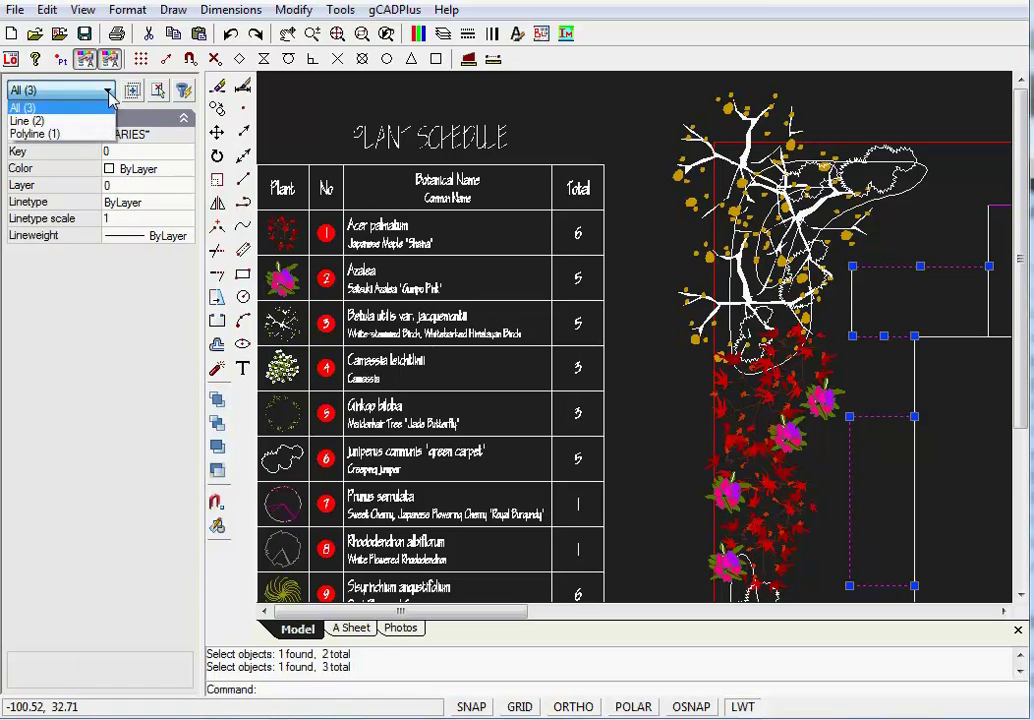
pyautogui.click(45, 132)
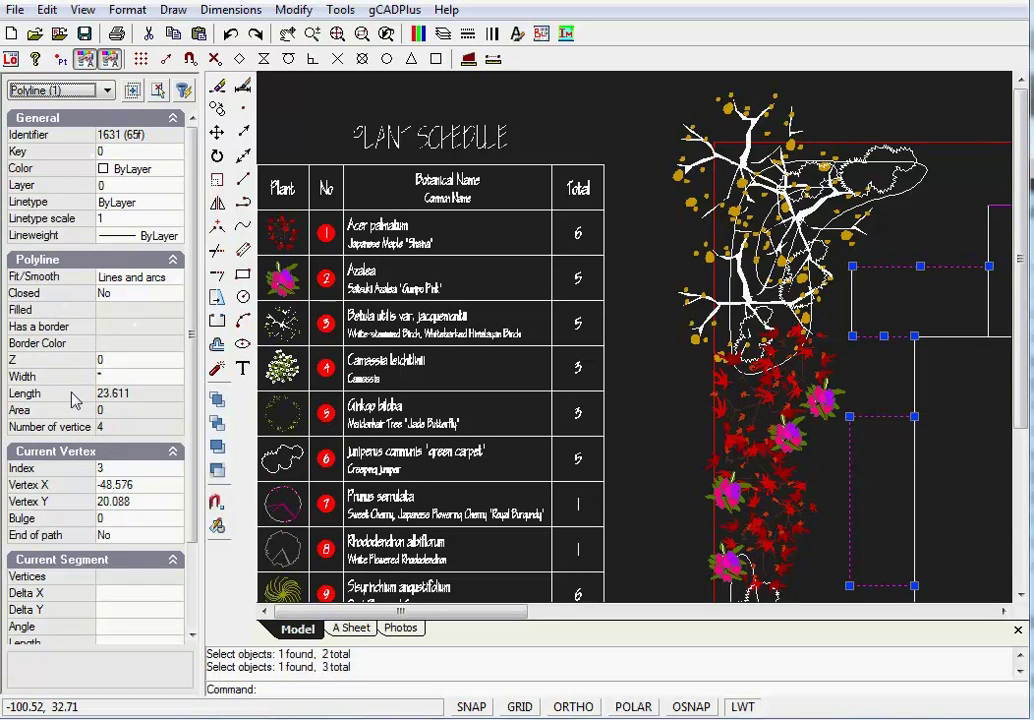
pyautogui.click(107, 91)
pyautogui.click(40, 104)
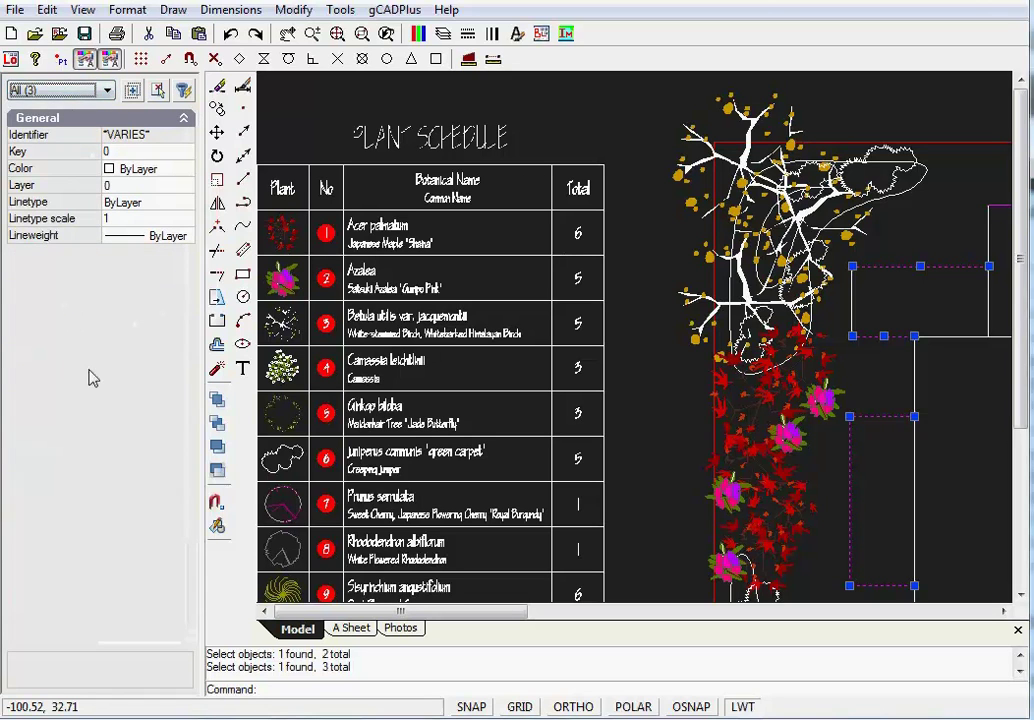
pyautogui.click(185, 121)
pyautogui.click(186, 121)
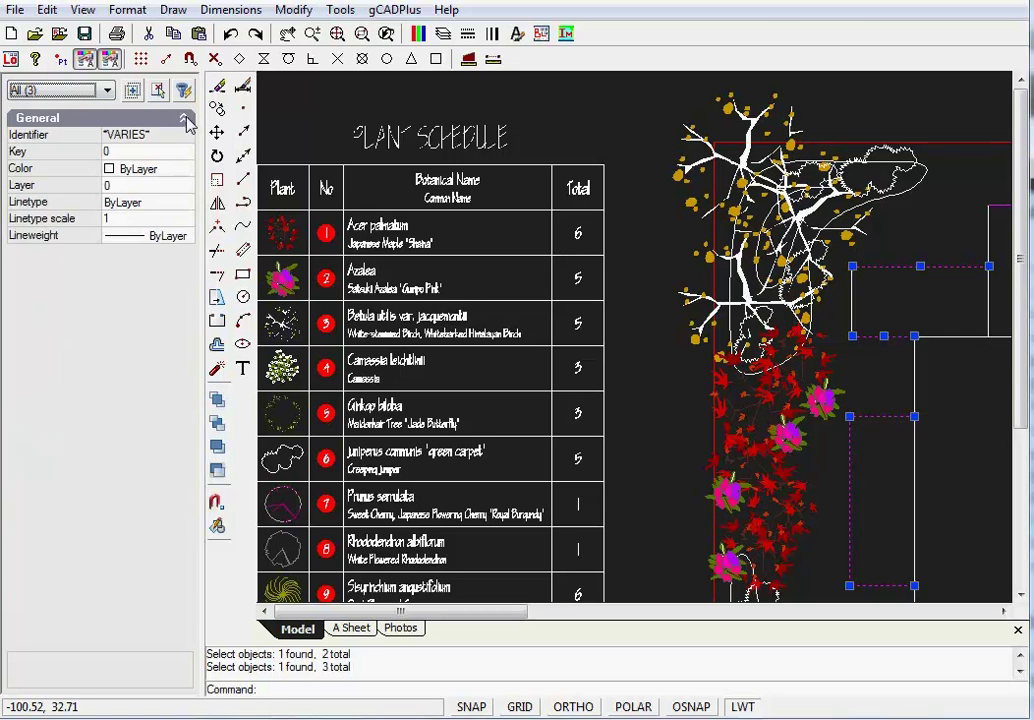
# Step: Filter the selection's properties to the two lines, and collapse and re-expand the Line property group
pyautogui.click(80, 91)
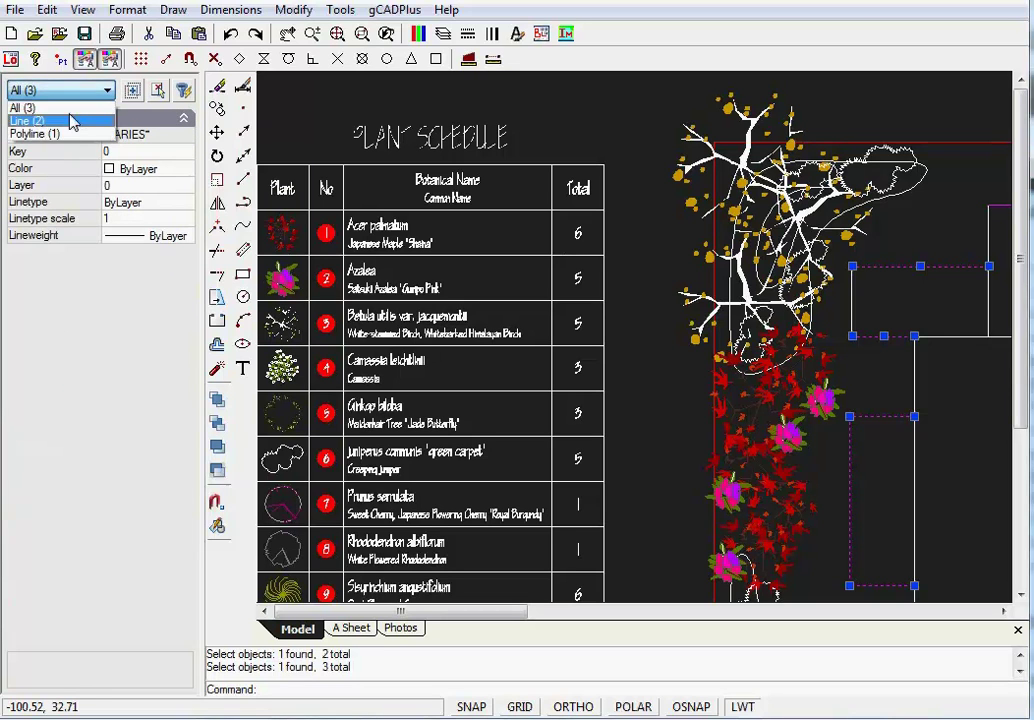
pyautogui.click(62, 127)
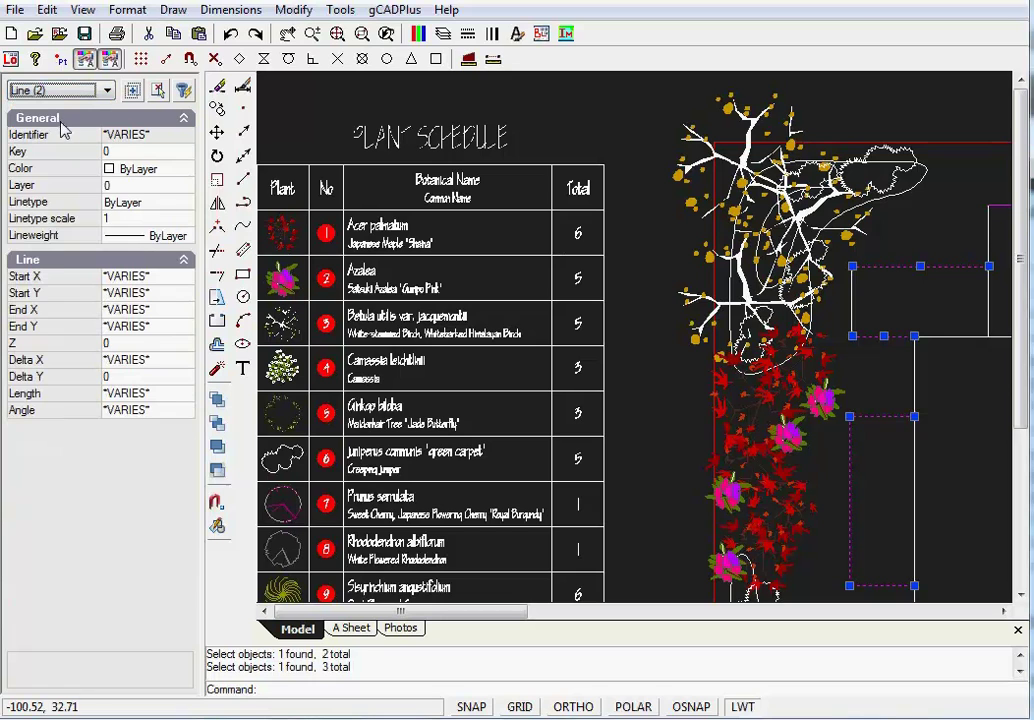
pyautogui.click(185, 260)
pyautogui.click(185, 261)
# Step: Narrow the properties palette and its property name column to give the drawing more room
pyautogui.moveTo(203, 399); pyautogui.dragTo(258, 401)
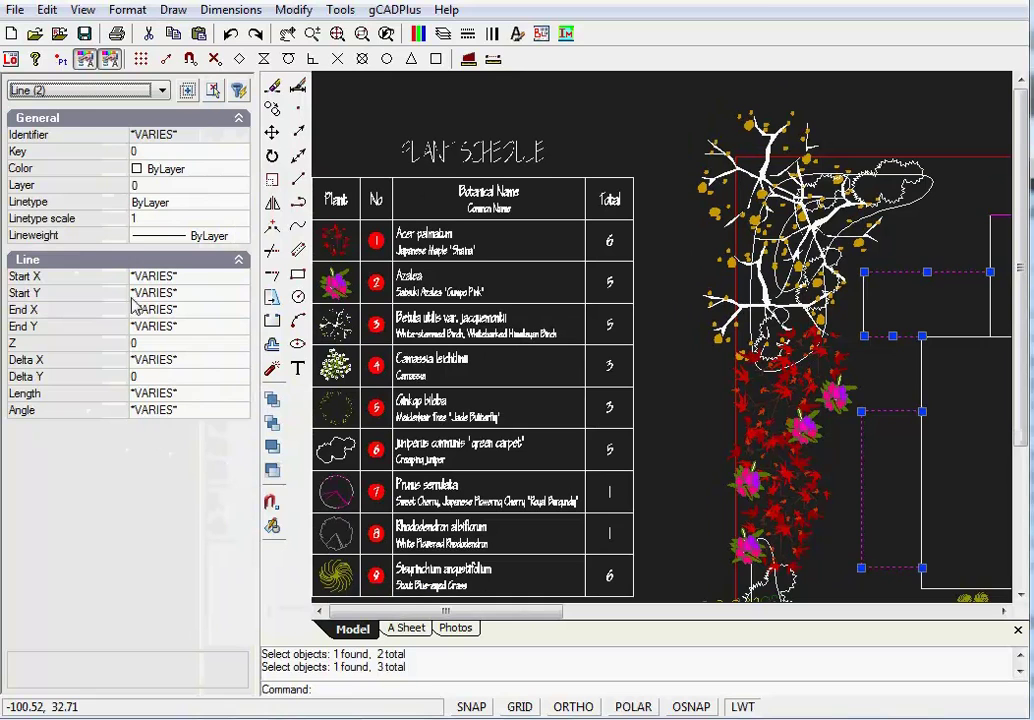
pyautogui.moveTo(130, 222); pyautogui.dragTo(88, 221)
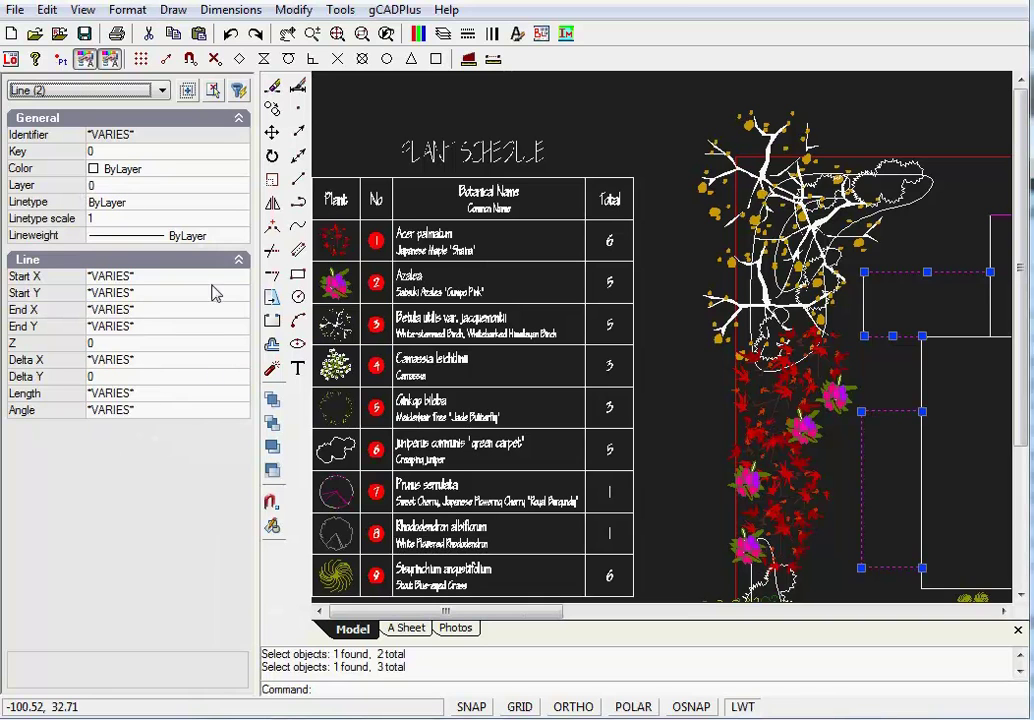
pyautogui.moveTo(258, 386); pyautogui.dragTo(180, 400)
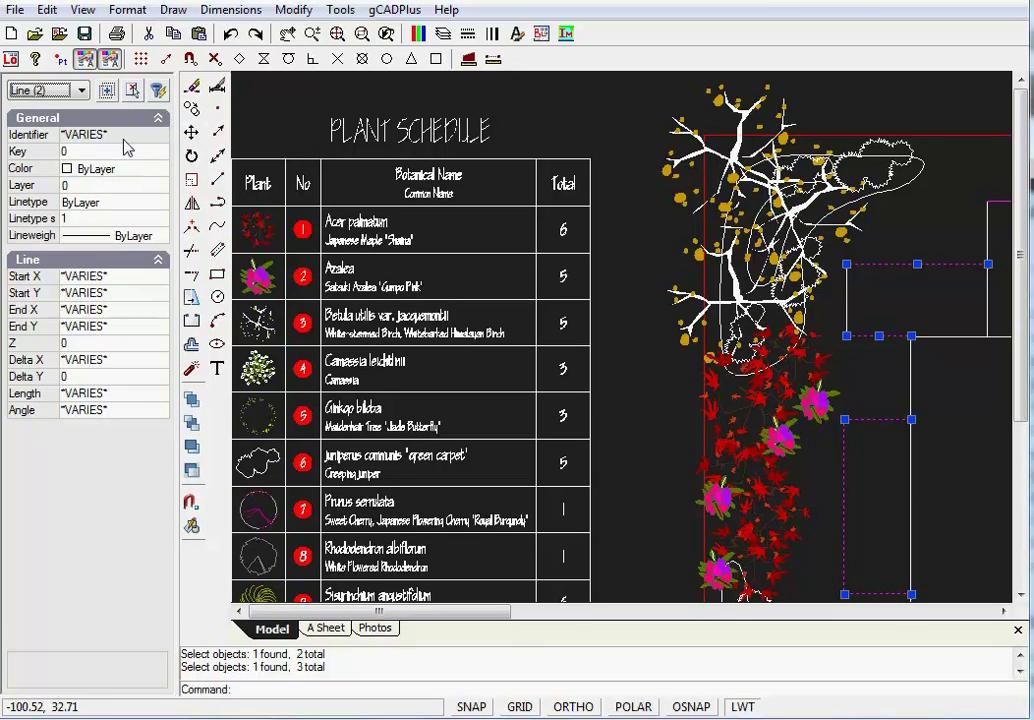
# Step: Unselect all objects and widen the property name column so the full labels of the general drawing properties can be read
pyautogui.rightClick(606, 390)
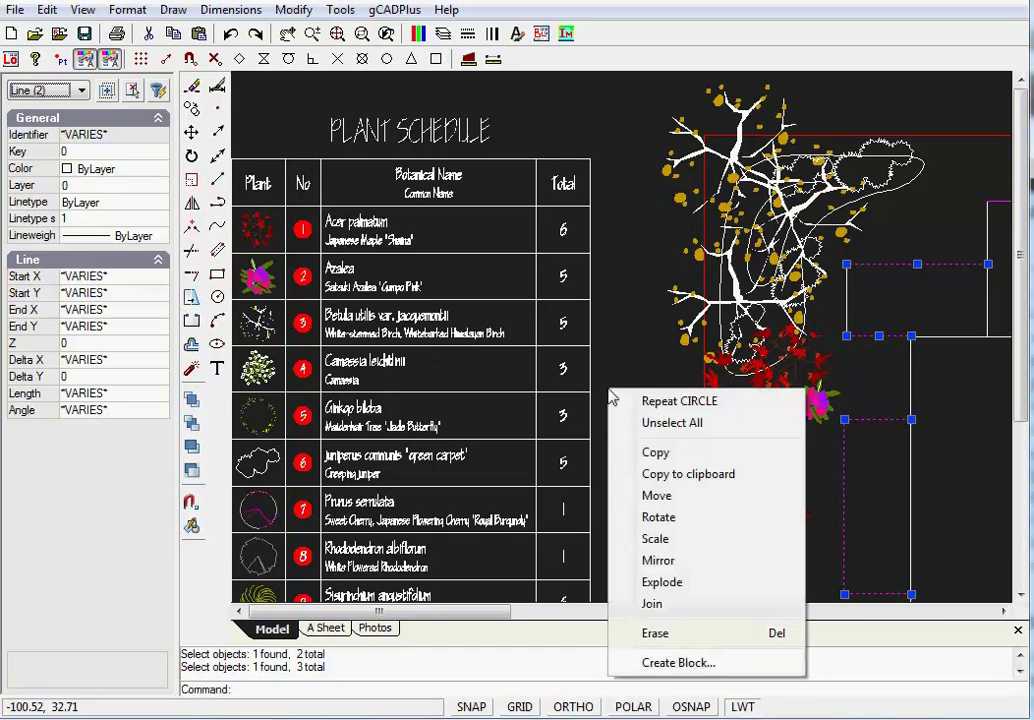
pyautogui.click(672, 426)
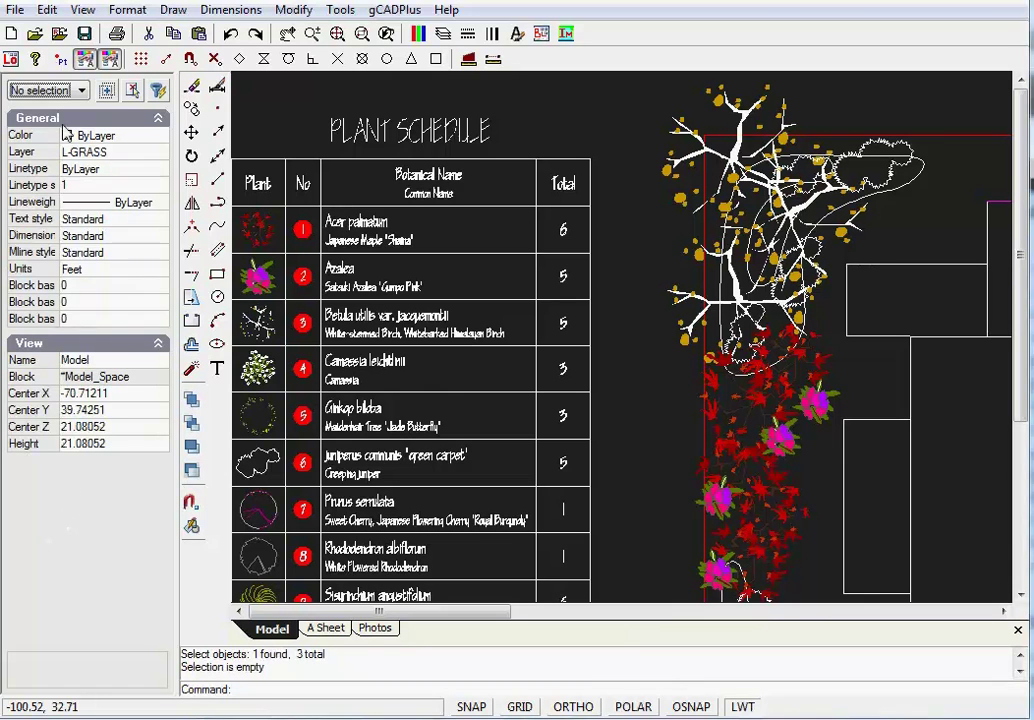
pyautogui.click(100, 137)
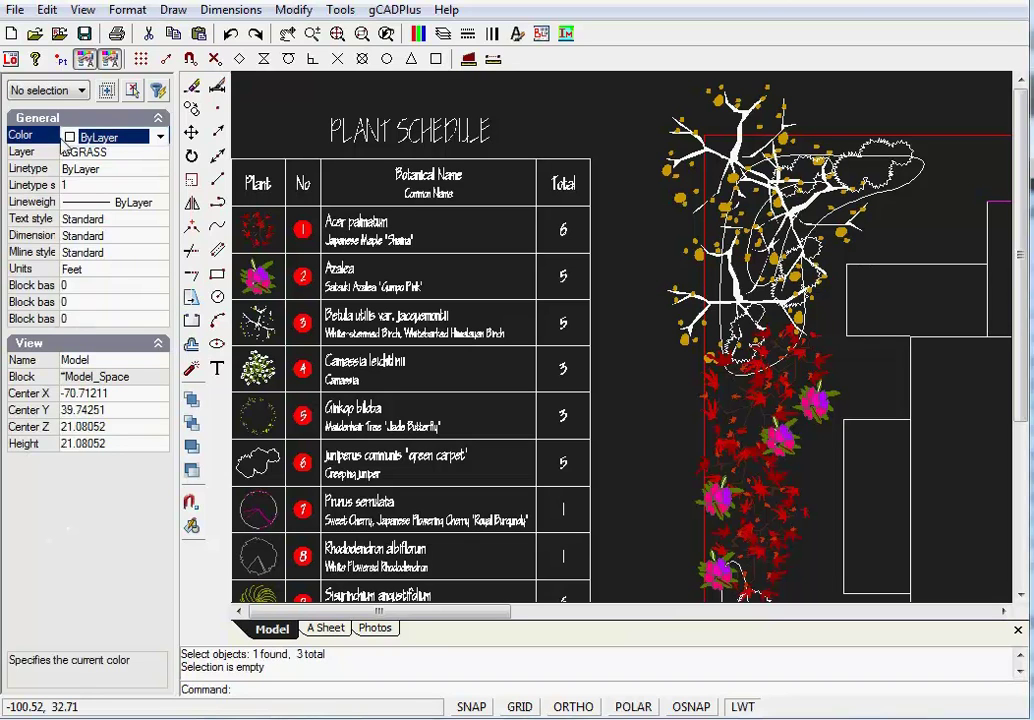
pyautogui.moveTo(62, 168); pyautogui.dragTo(107, 160)
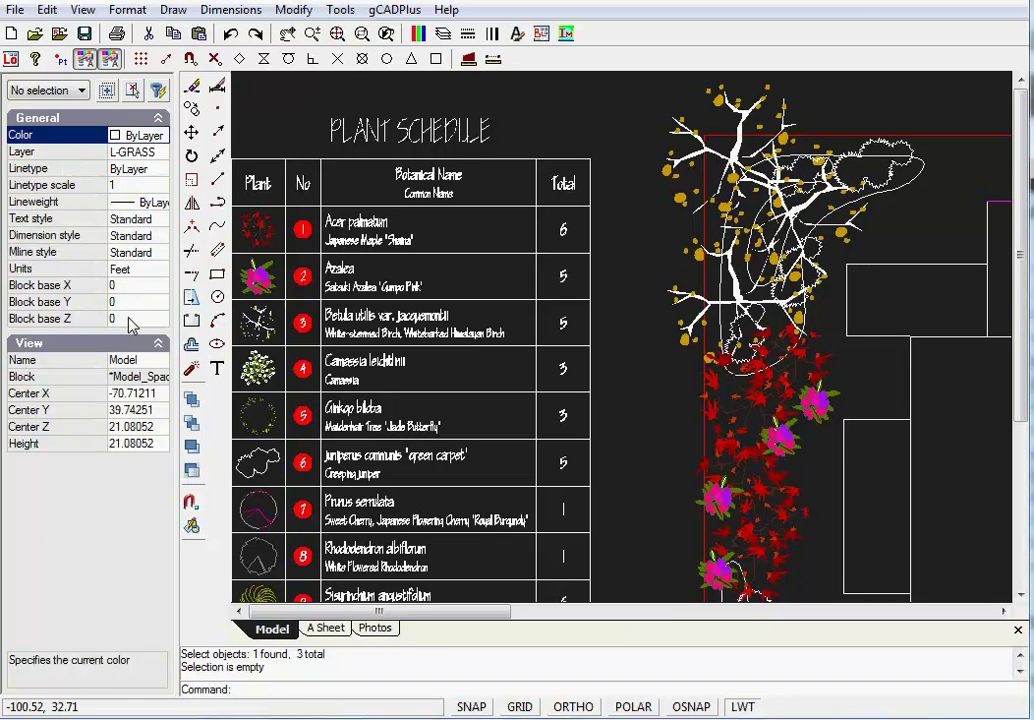
# Step: Check the available text styles and set the current dimension style to Style1
pyautogui.click(163, 222)
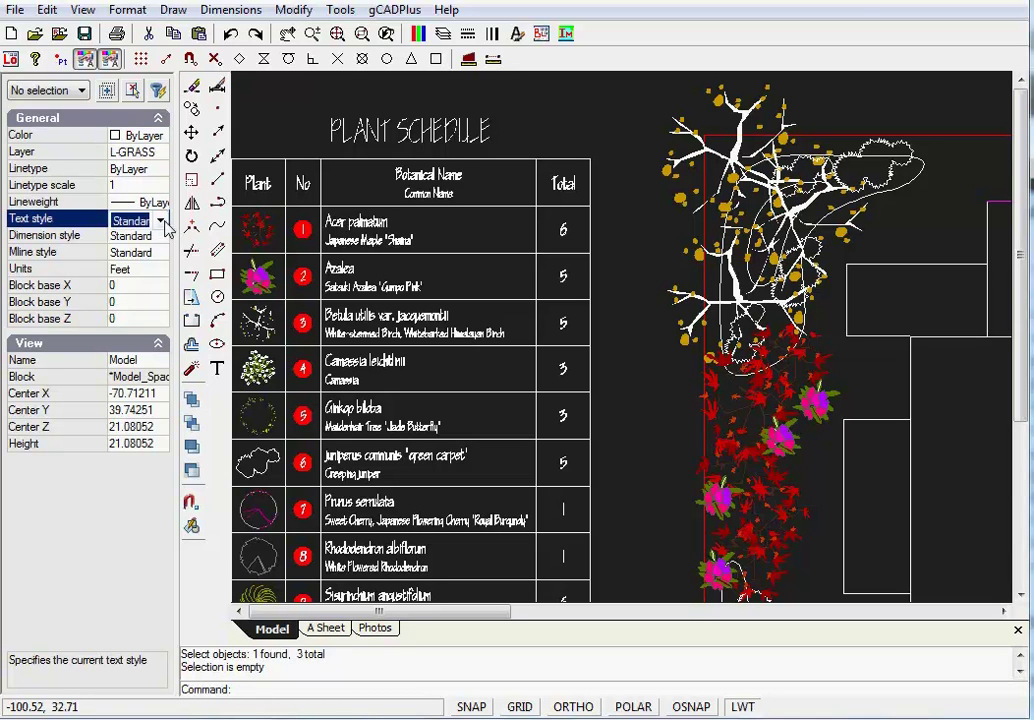
pyautogui.click(162, 221)
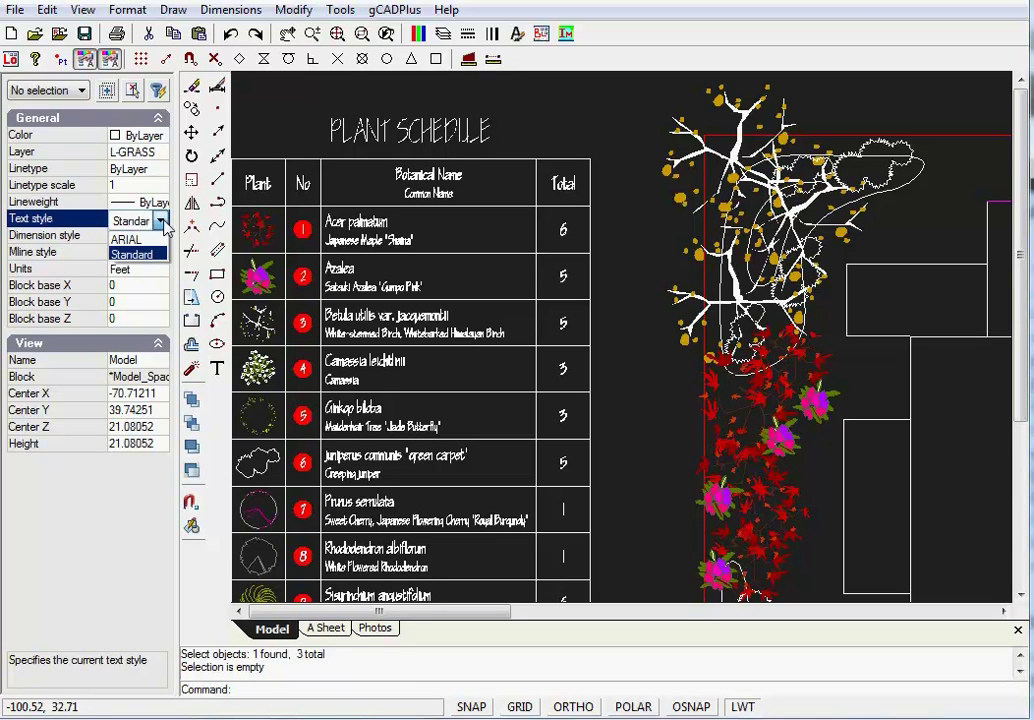
pyautogui.click(163, 222)
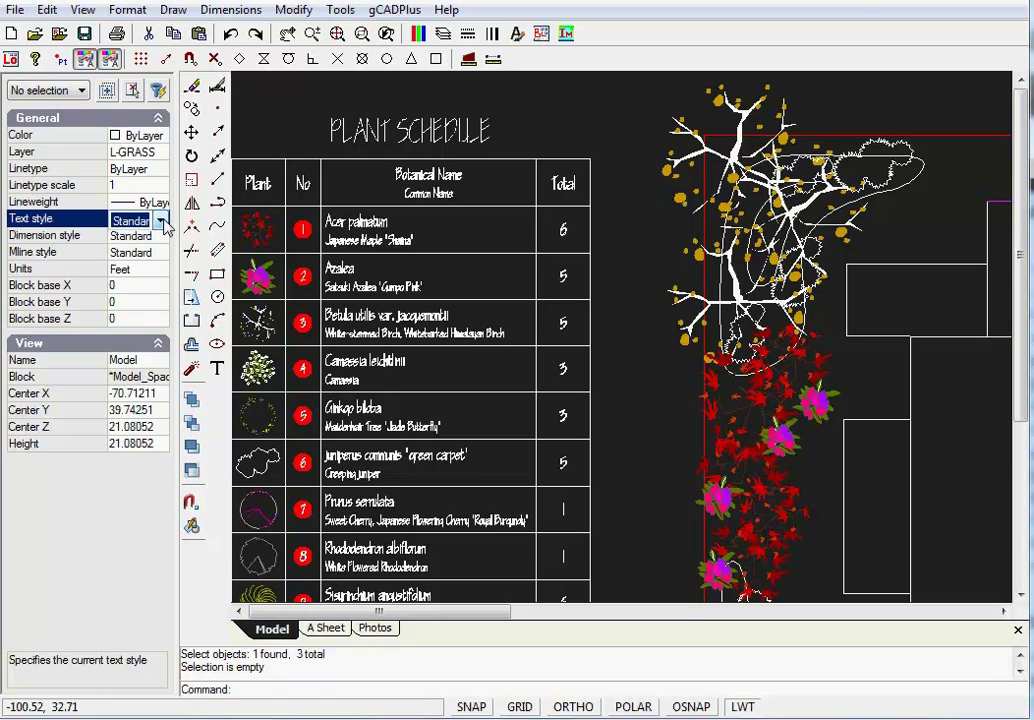
pyautogui.click(163, 237)
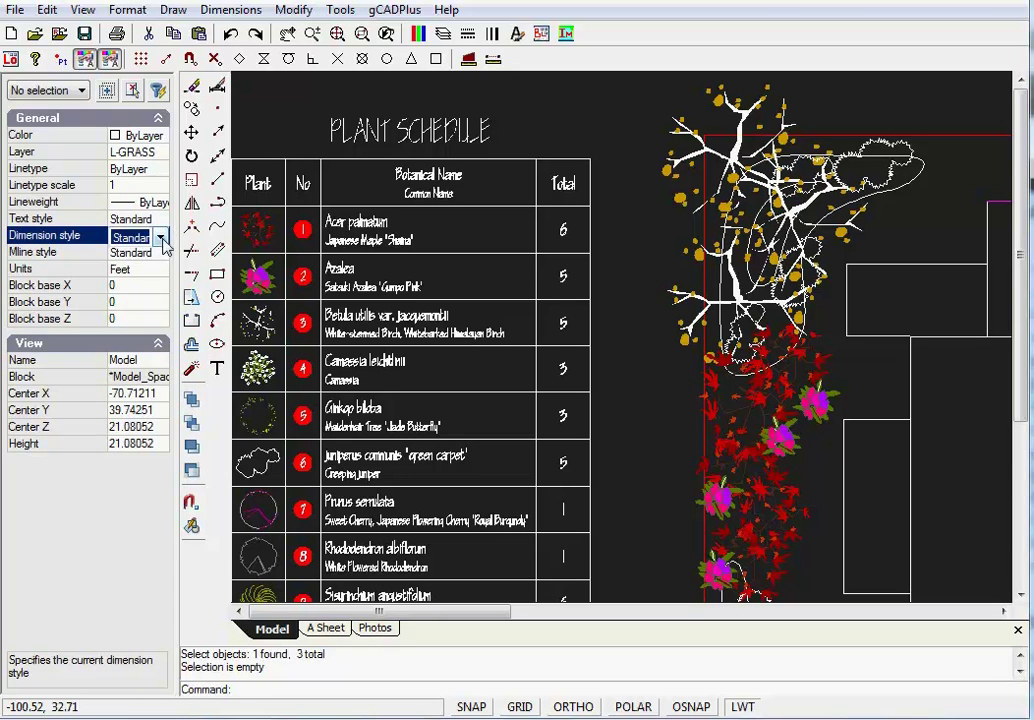
pyautogui.click(161, 238)
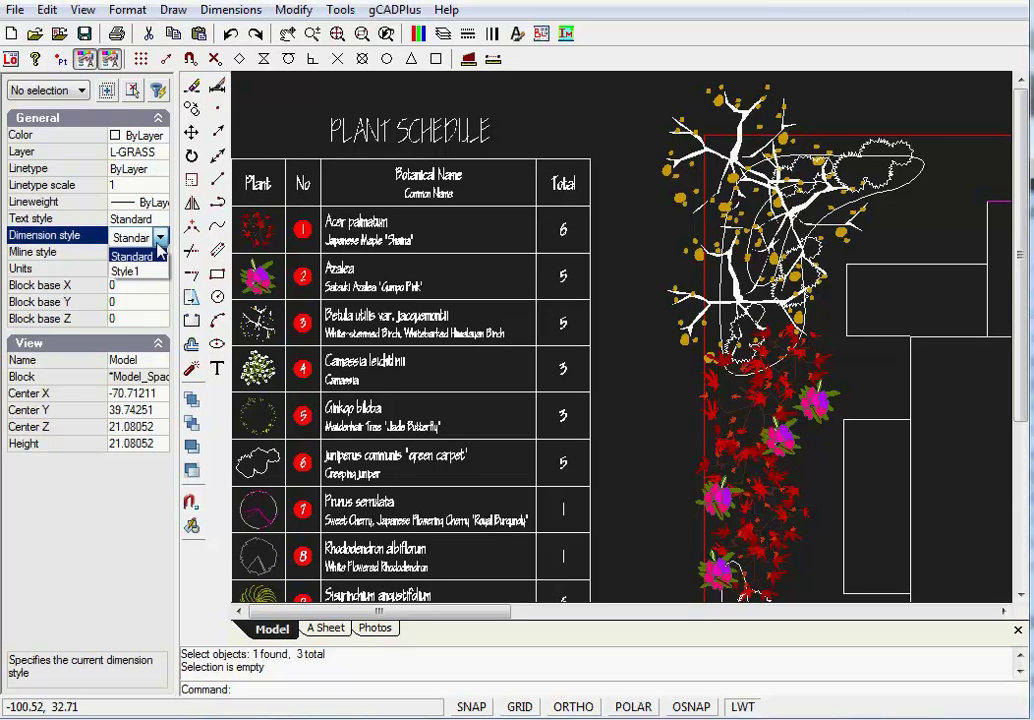
pyautogui.click(143, 271)
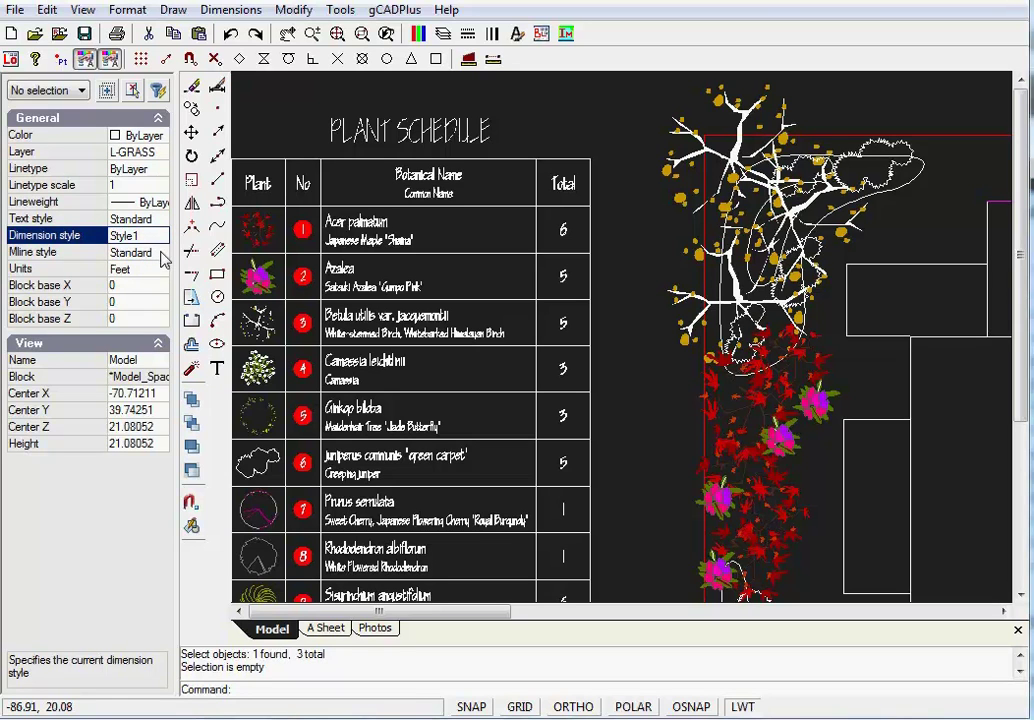
# Step: Check the available multiline styles for the drawing
pyautogui.click(150, 254)
pyautogui.click(162, 256)
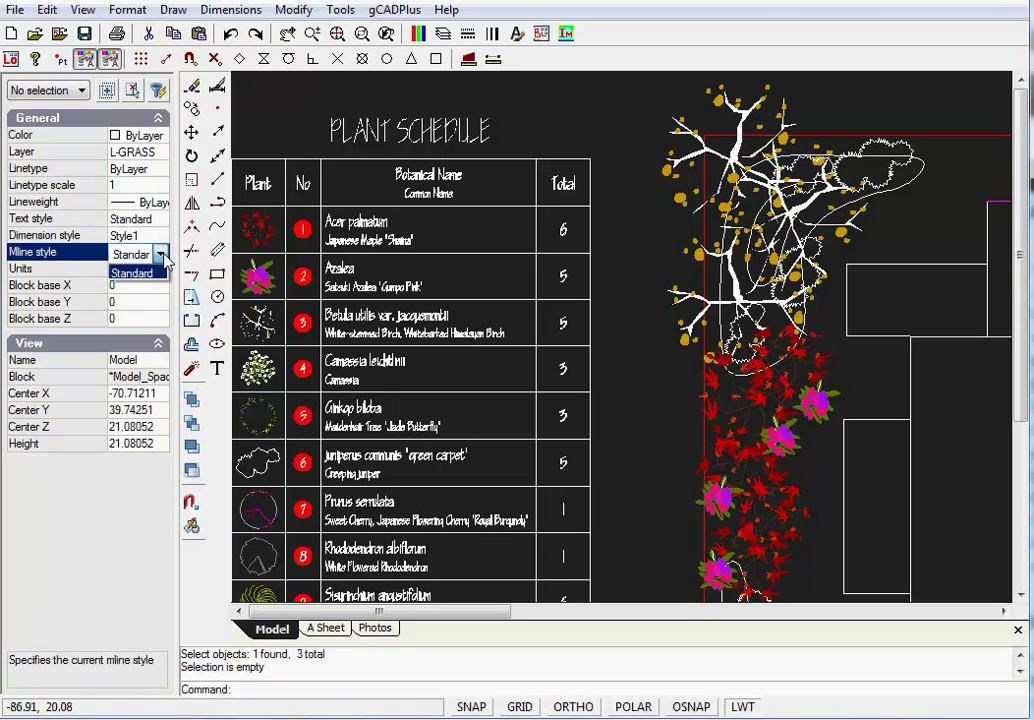
pyautogui.click(162, 256)
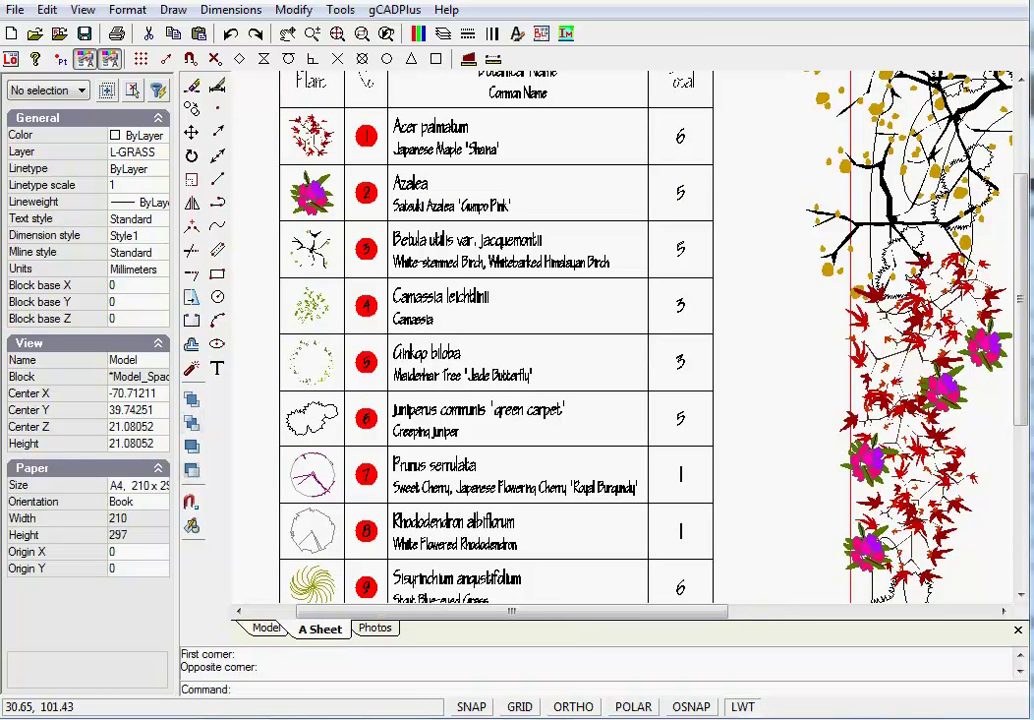
# Step: Set the A Sheet layout's paper orientation to Album and its paper size to Letter
pyautogui.click(160, 505)
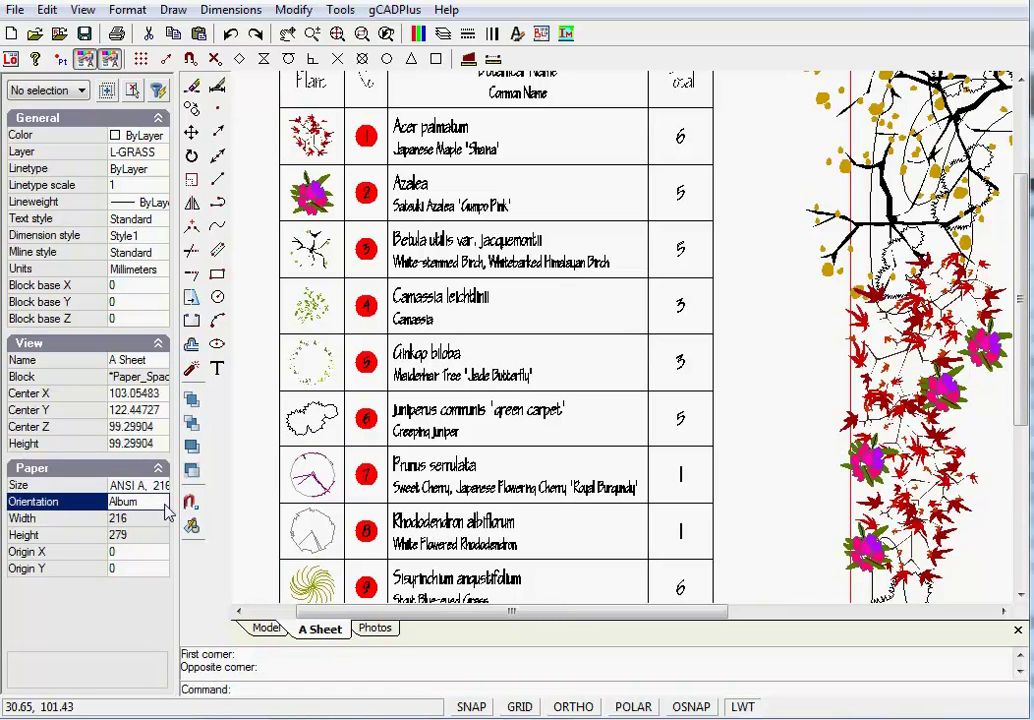
pyautogui.doubleClick(163, 507)
pyautogui.doubleClick(163, 508)
pyautogui.click(157, 487)
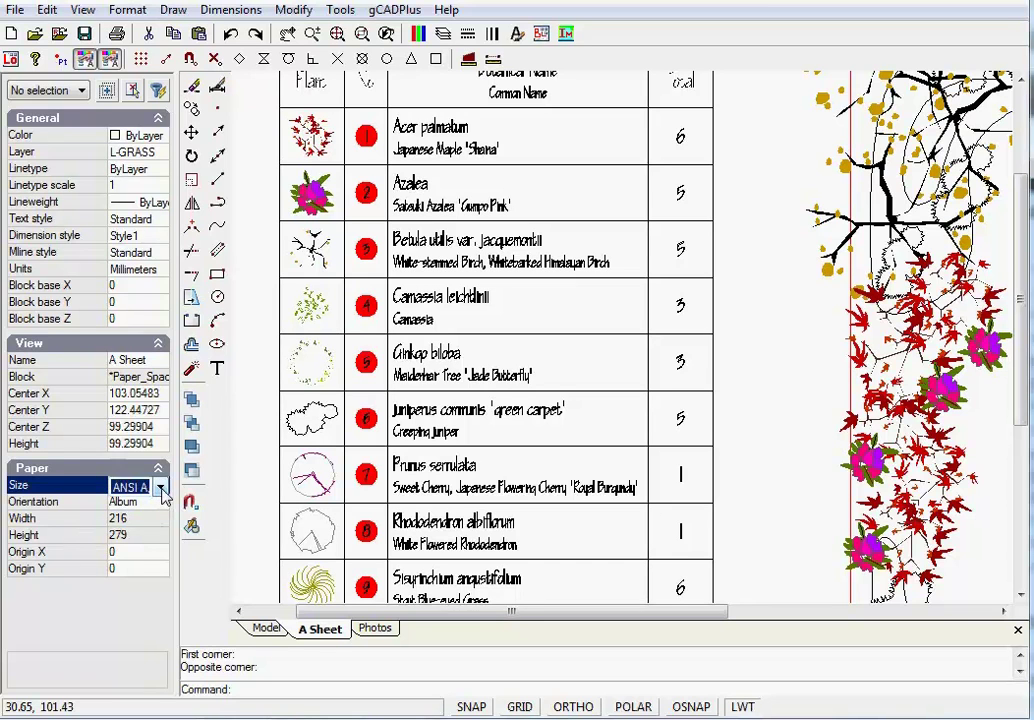
pyautogui.click(160, 487)
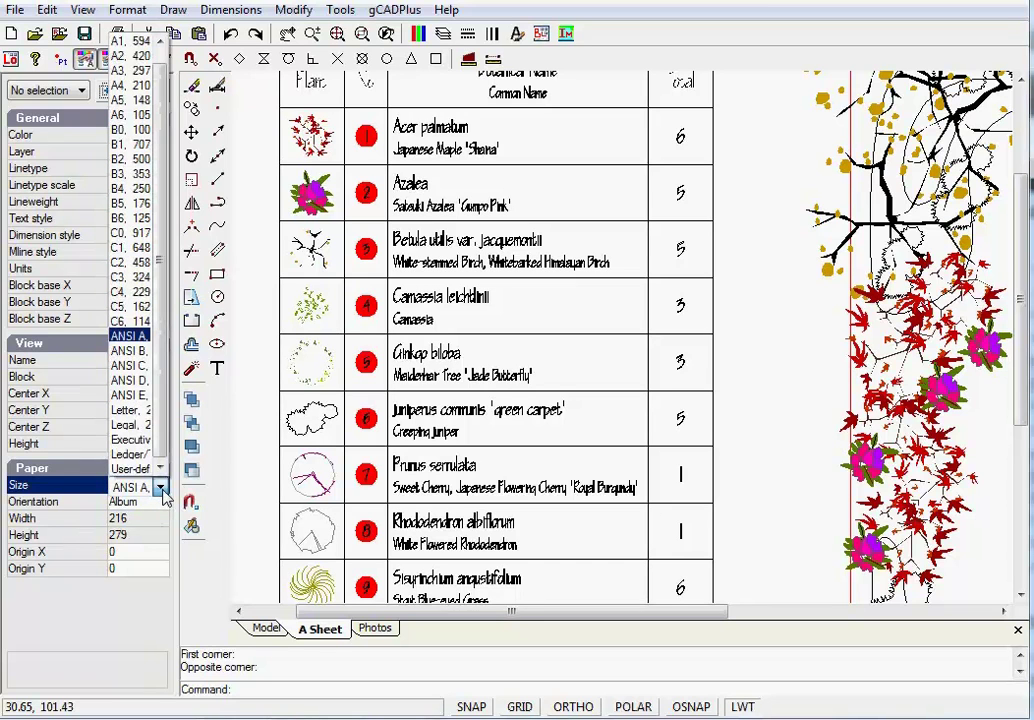
pyautogui.click(128, 410)
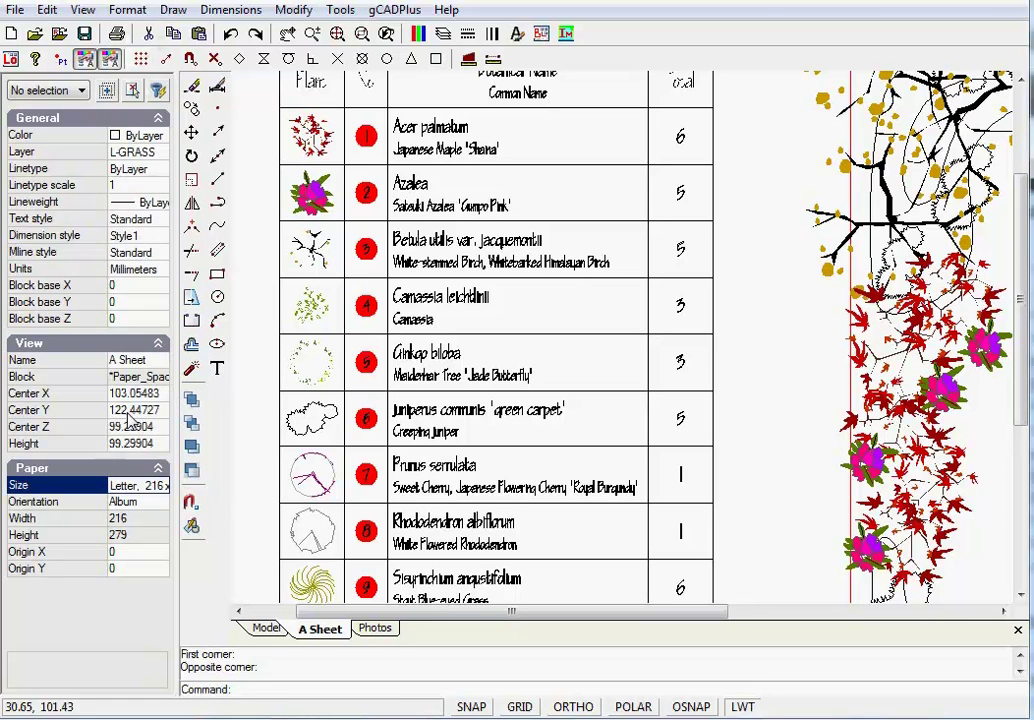
# Step: Return to model space and set the color of the upper rectangle's top, left and bottom lines to 64
pyautogui.click(267, 630)
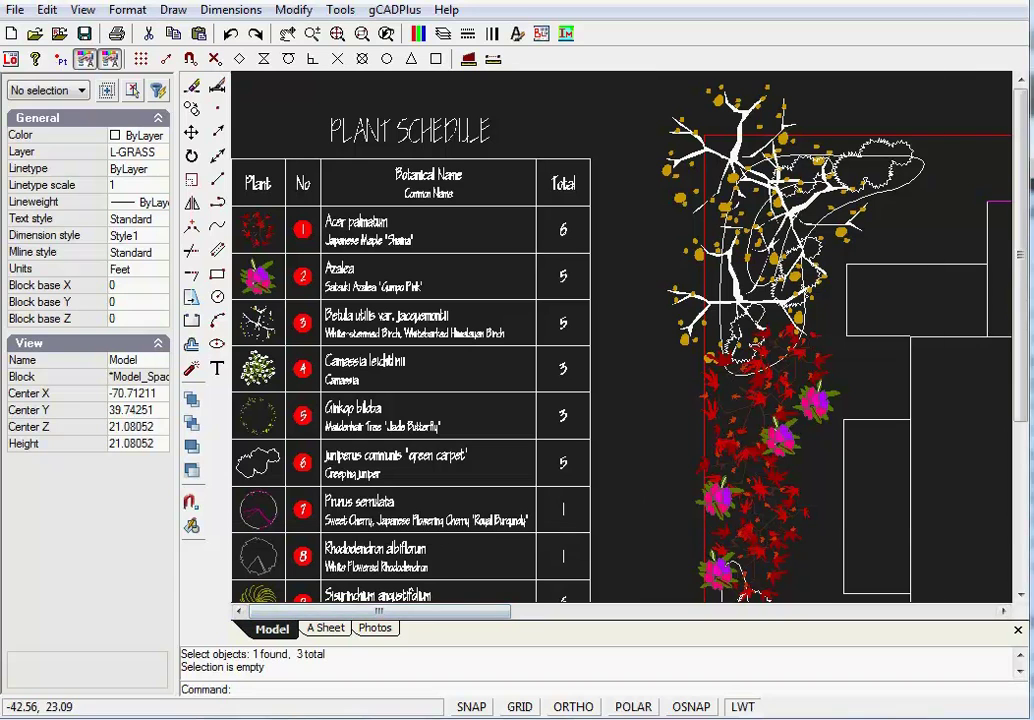
pyautogui.click(955, 266)
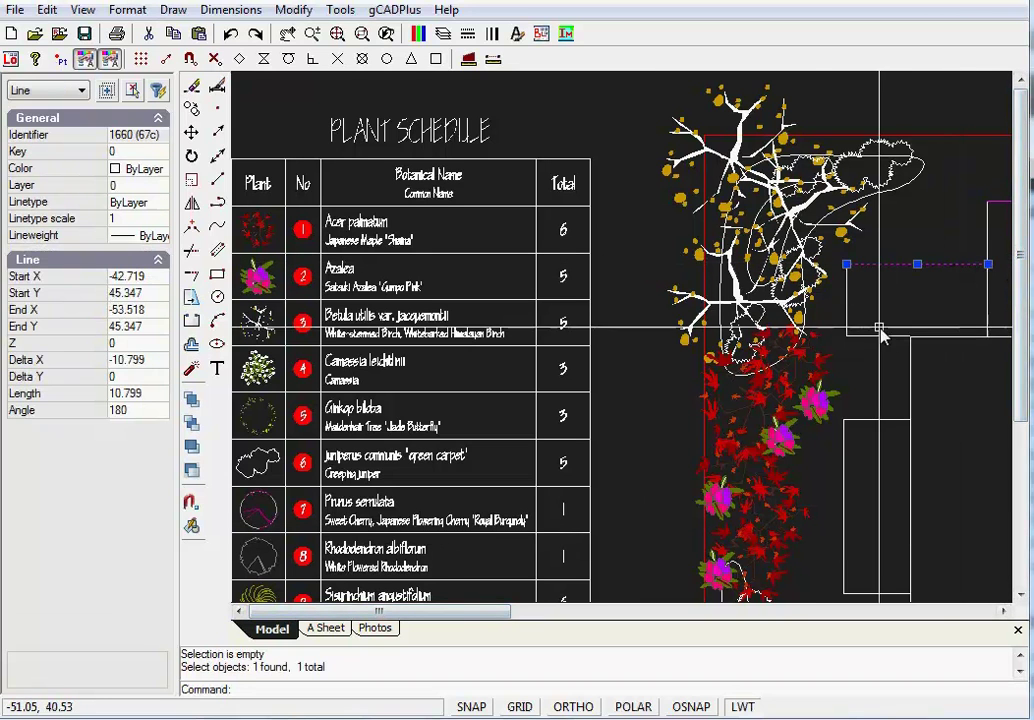
pyautogui.click(847, 328)
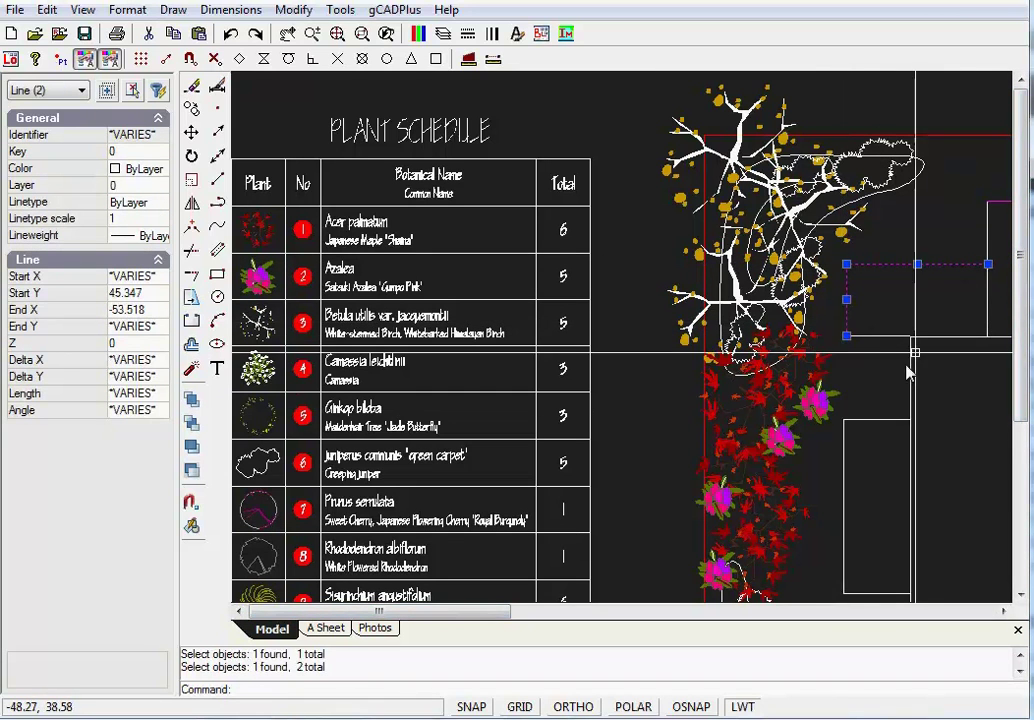
pyautogui.click(888, 340)
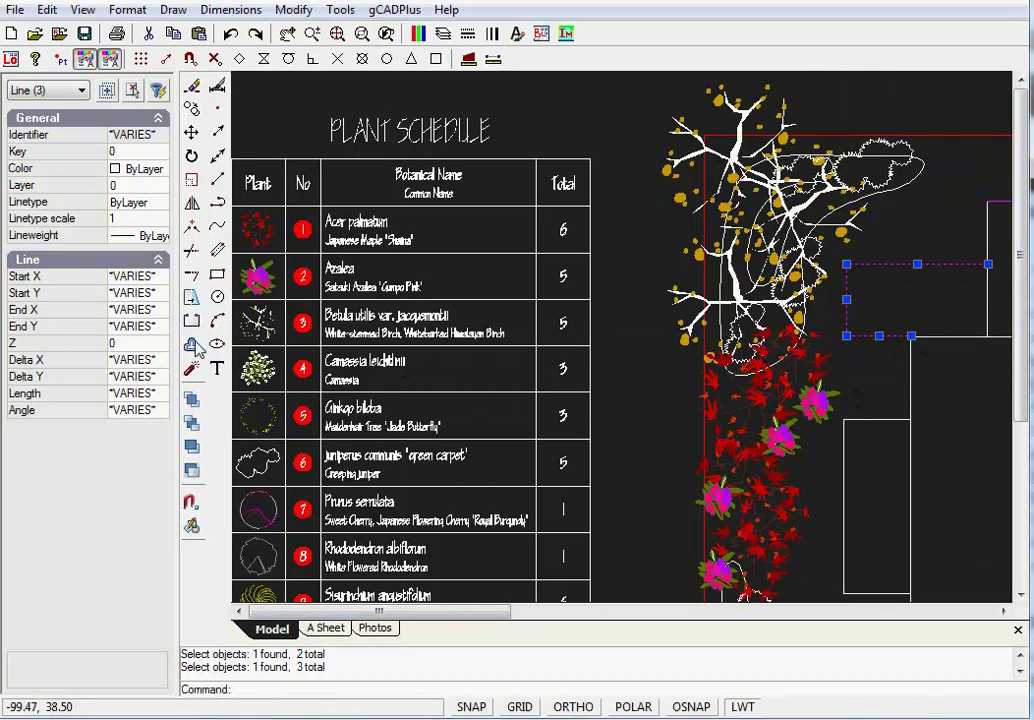
pyautogui.click(160, 172)
pyautogui.click(160, 172)
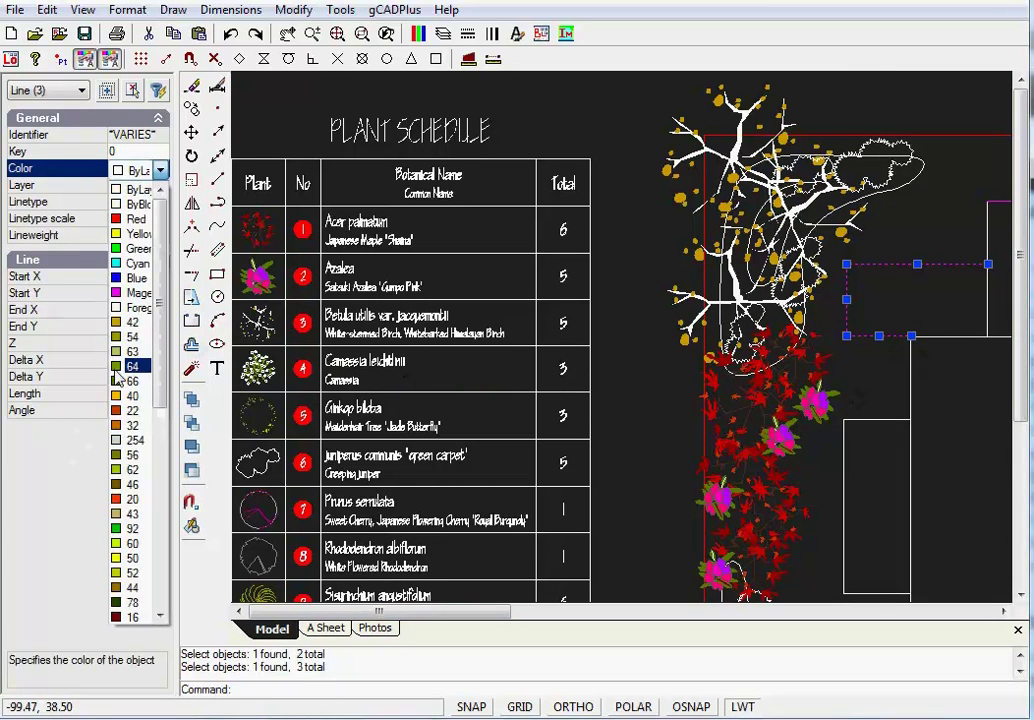
pyautogui.click(110, 296)
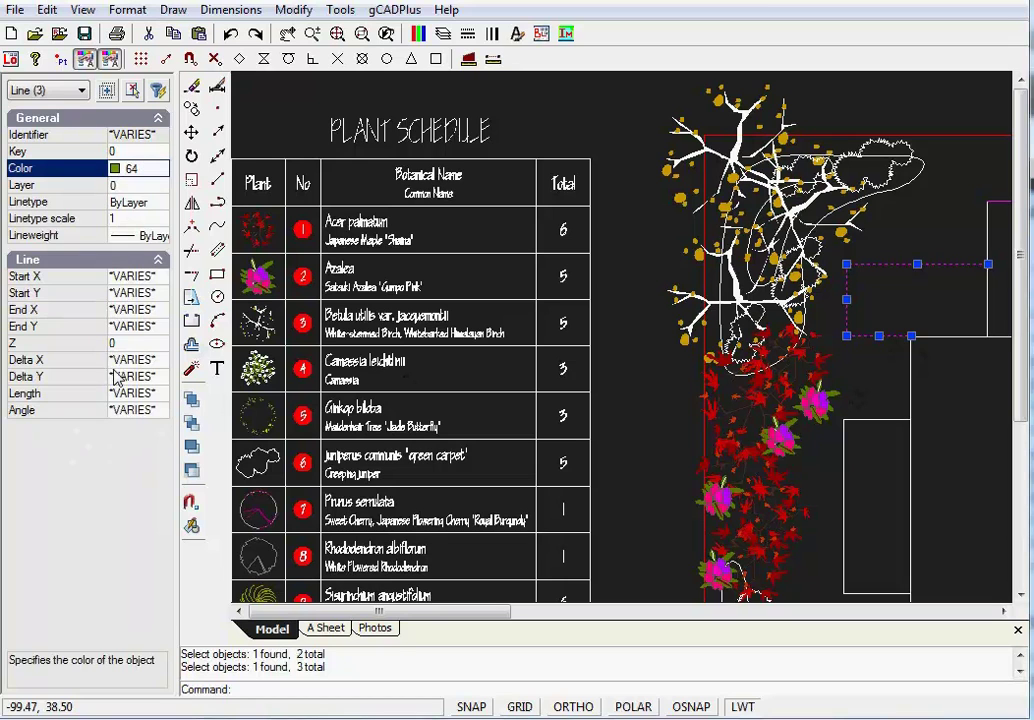
# Step: Move the three selected lines to the L-IRRIG layer
pyautogui.click(140, 186)
pyautogui.click(160, 188)
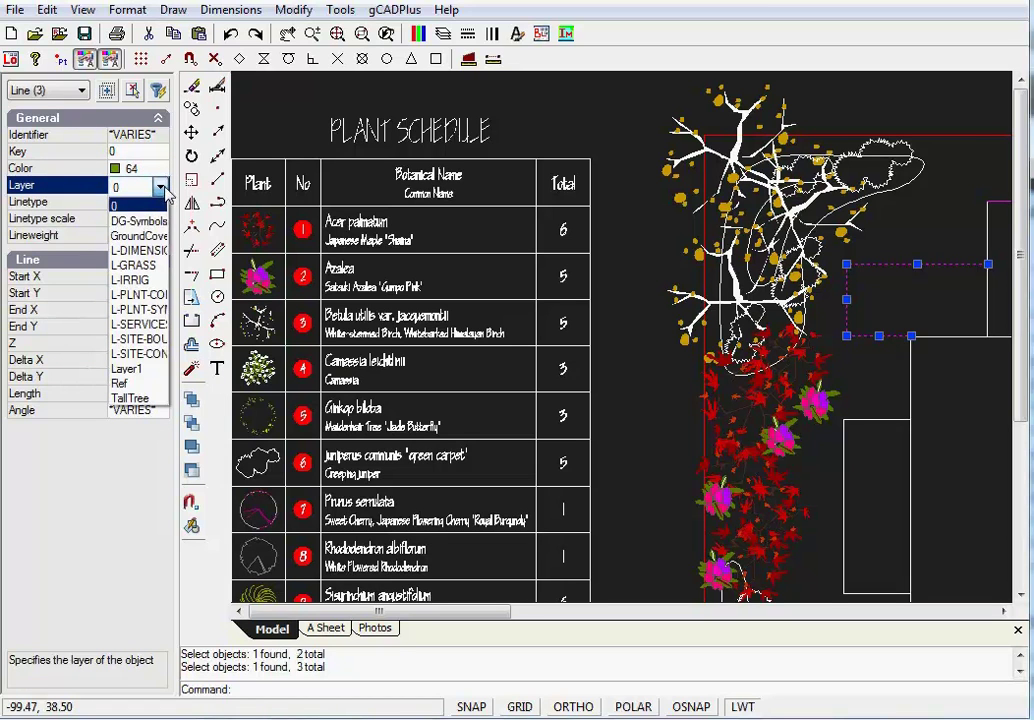
pyautogui.click(130, 280)
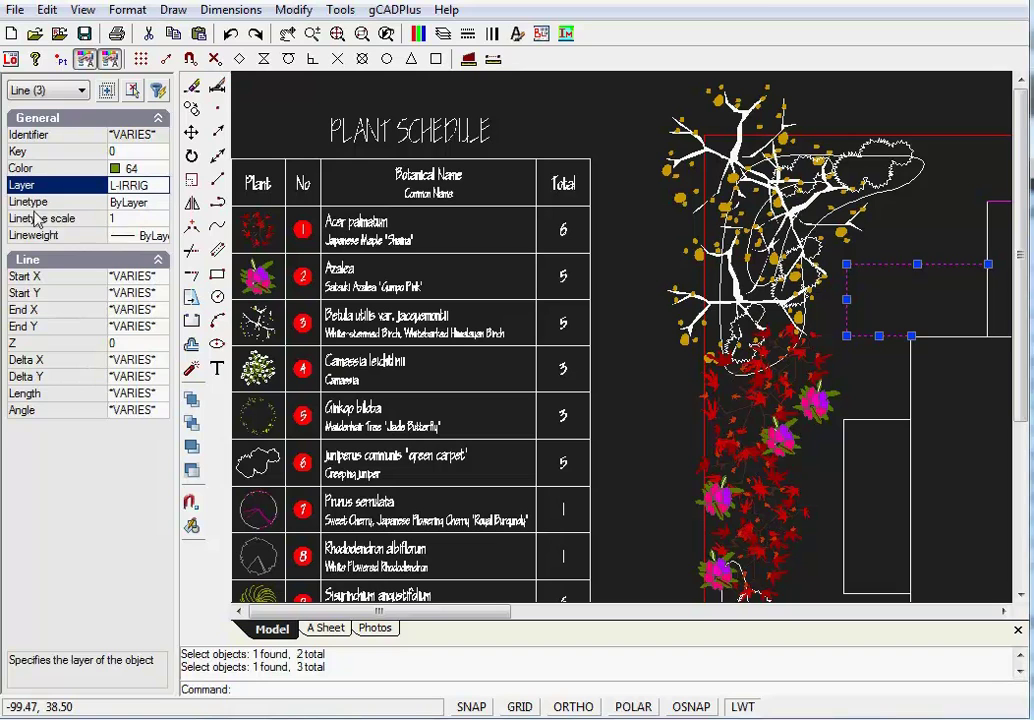
# Step: Review the linetype and lineweight options available for the three selected lines
pyautogui.click(160, 203)
pyautogui.click(160, 204)
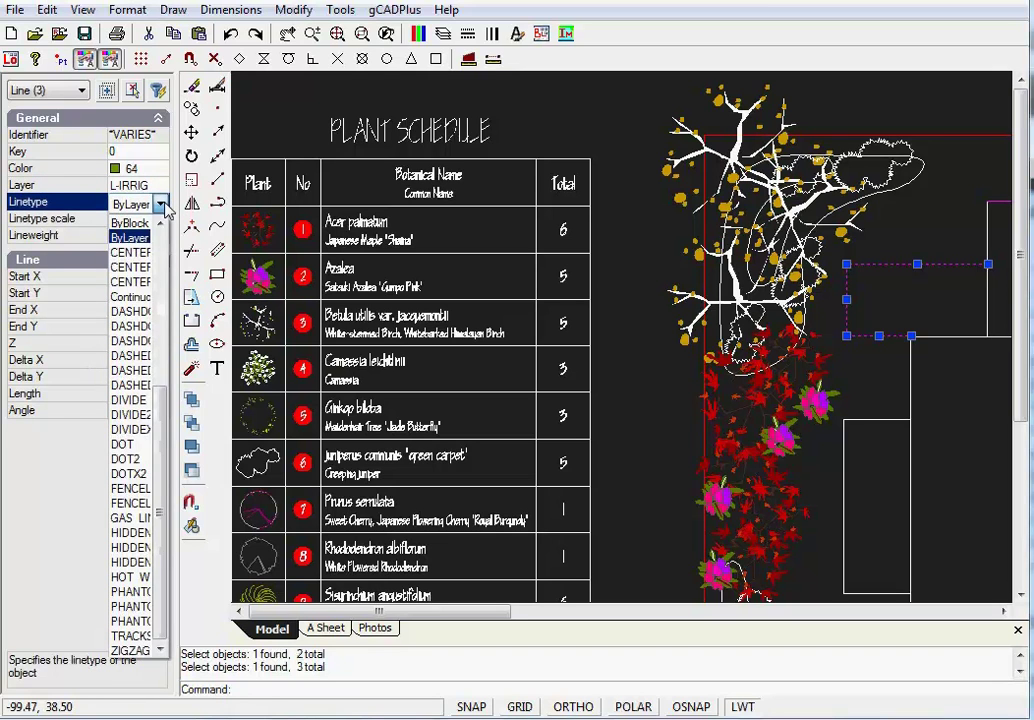
pyautogui.click(162, 204)
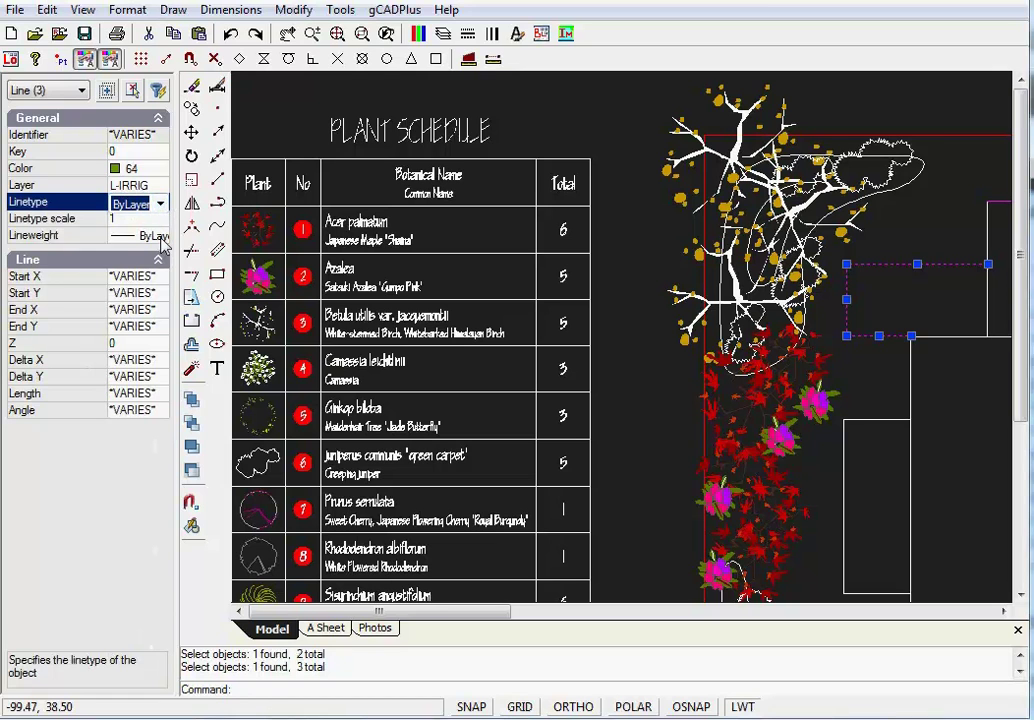
pyautogui.click(160, 237)
pyautogui.click(160, 238)
pyautogui.click(160, 238)
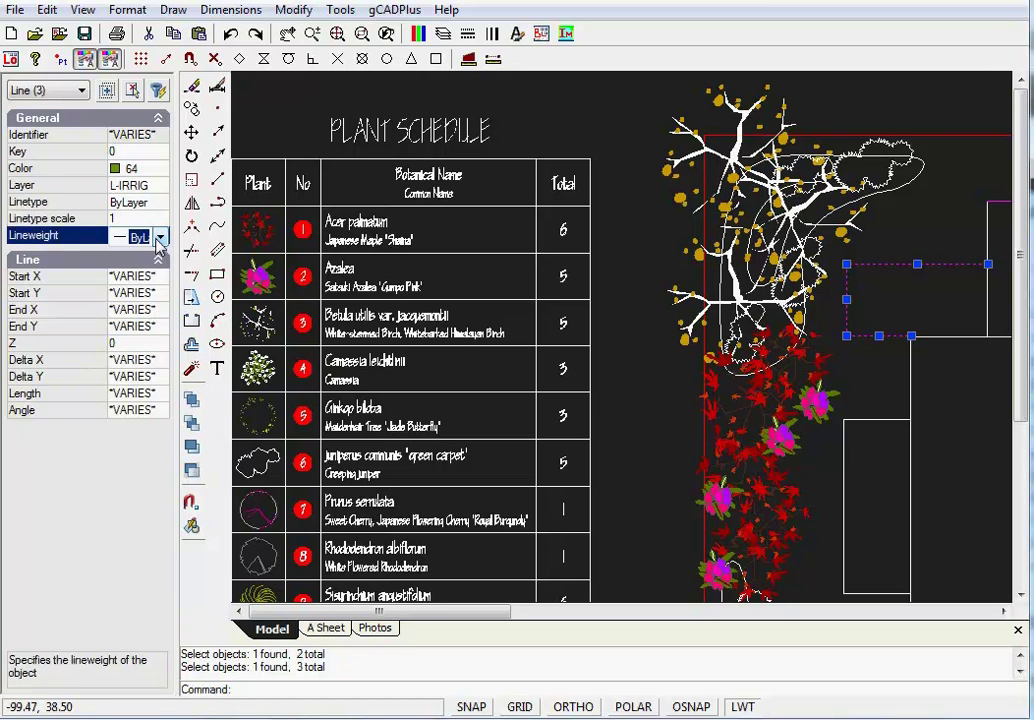